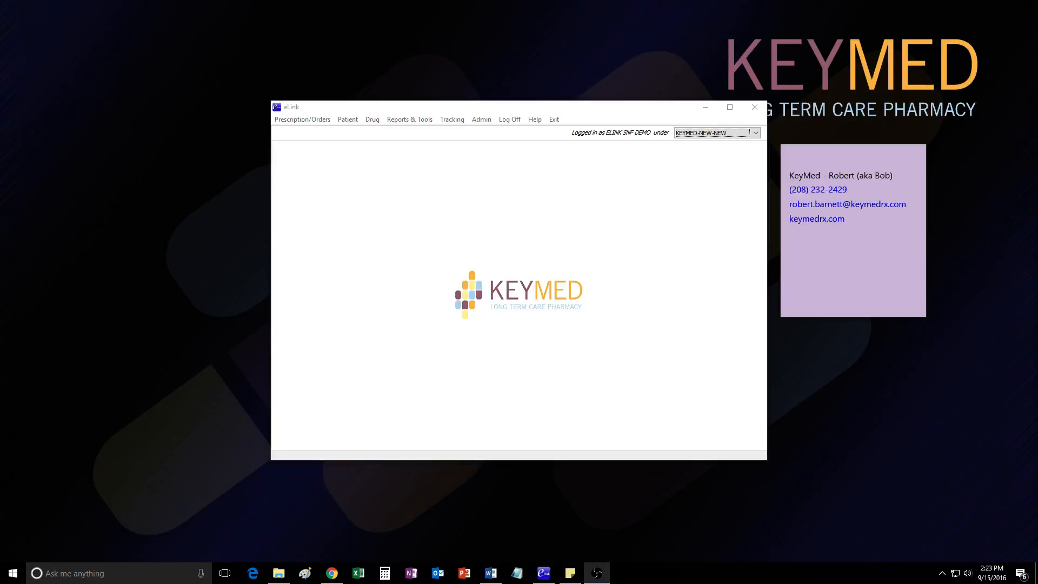
Bring eLink to the front and open the Prescription/Orders menu
{"action": "left_click", "coordinate": [340, 110]}
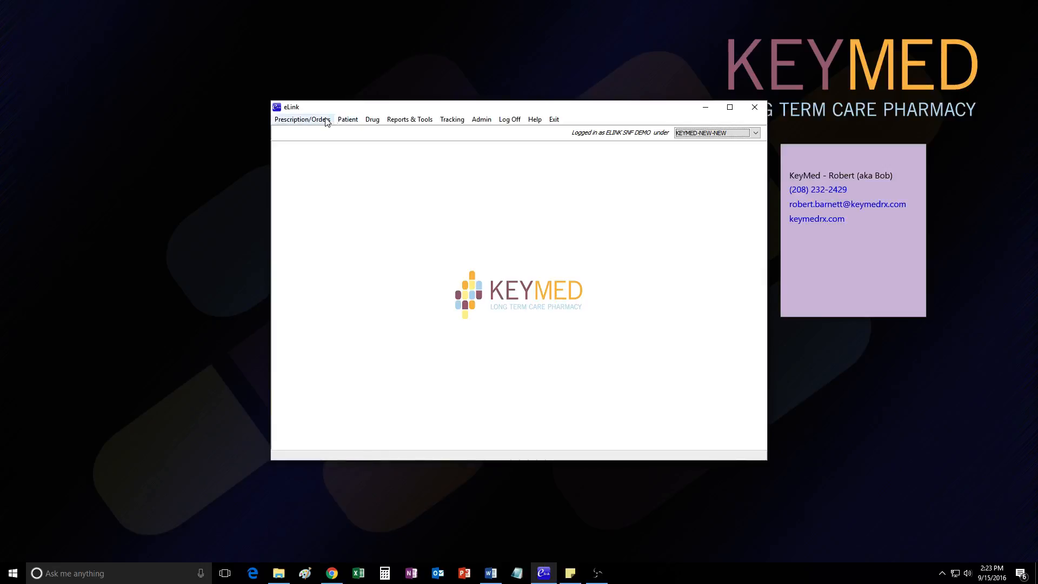
{"action": "left_click", "coordinate": [327, 120]}
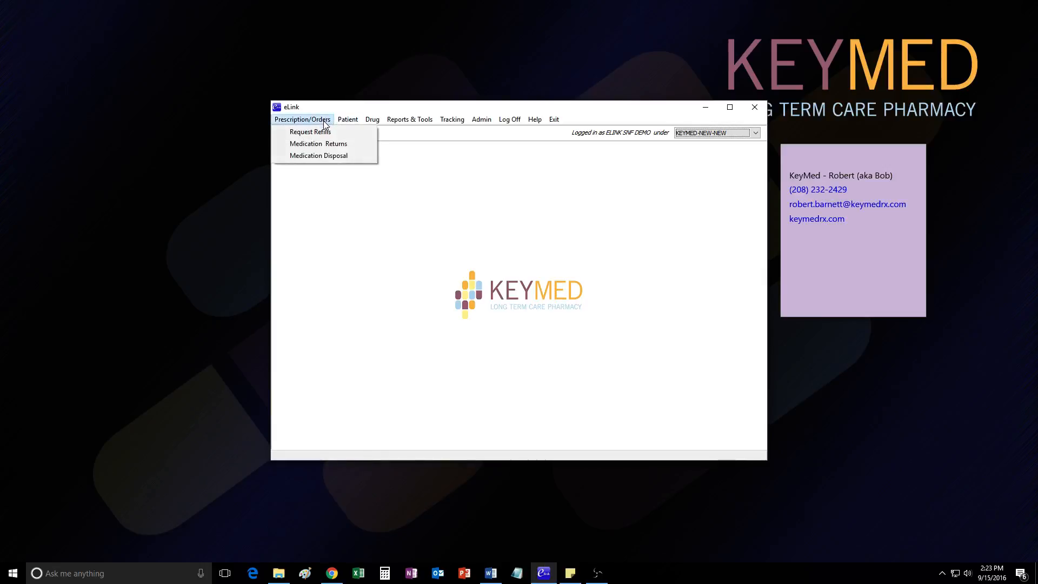
In Medication Returns, return 15 LISINOPRIL 10MG TAB with reason 'Order has been discontinued'
{"action": "left_click", "coordinate": [314, 146]}
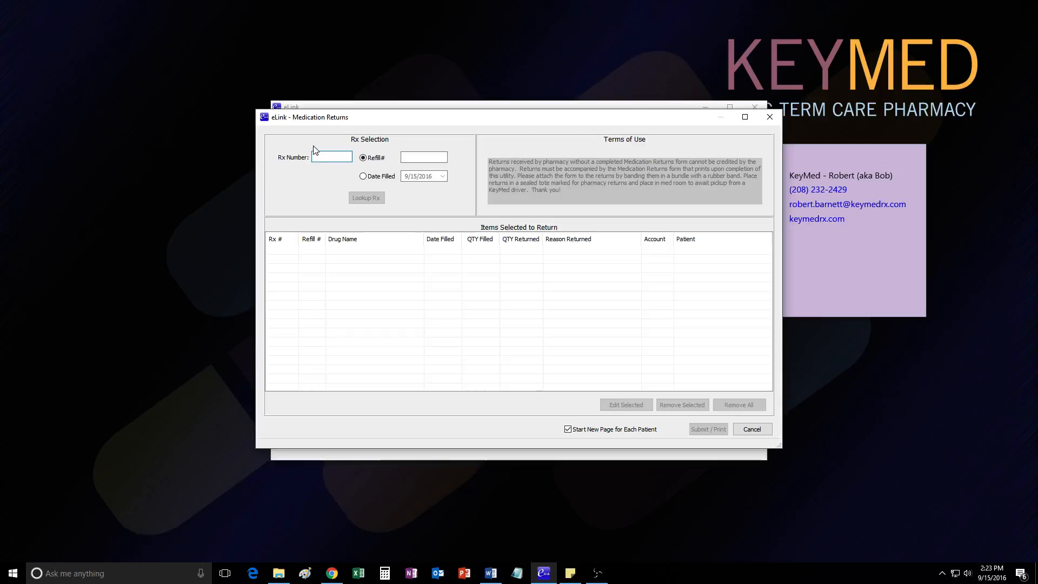
{"action": "type", "text": "363755"}
{"action": "key", "text": "Tab"}
{"action": "type", "text": "0"}
{"action": "key", "text": "Return"}
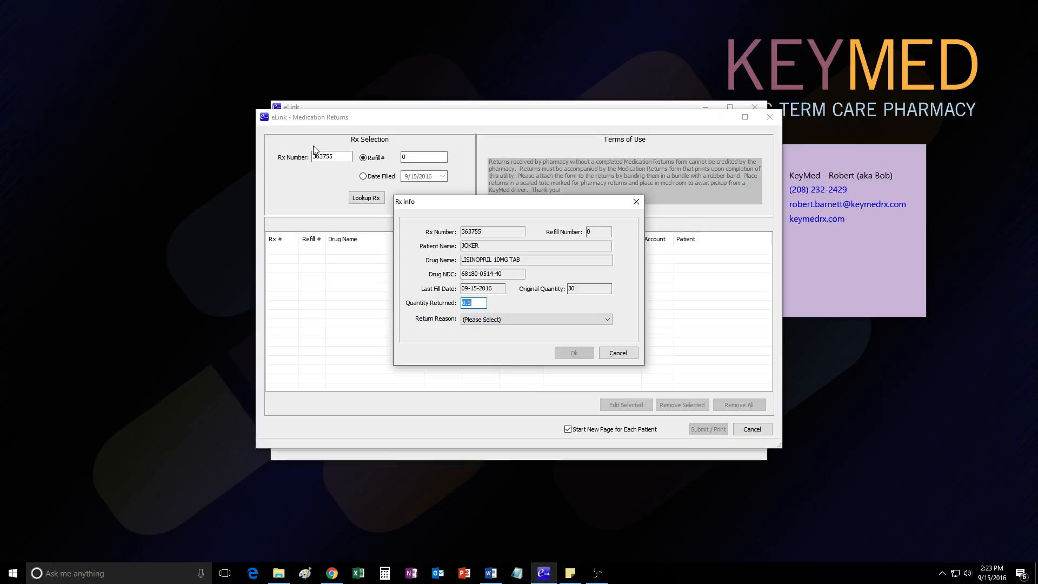
{"action": "type", "text": "15"}
{"action": "left_click", "coordinate": [576, 320]}
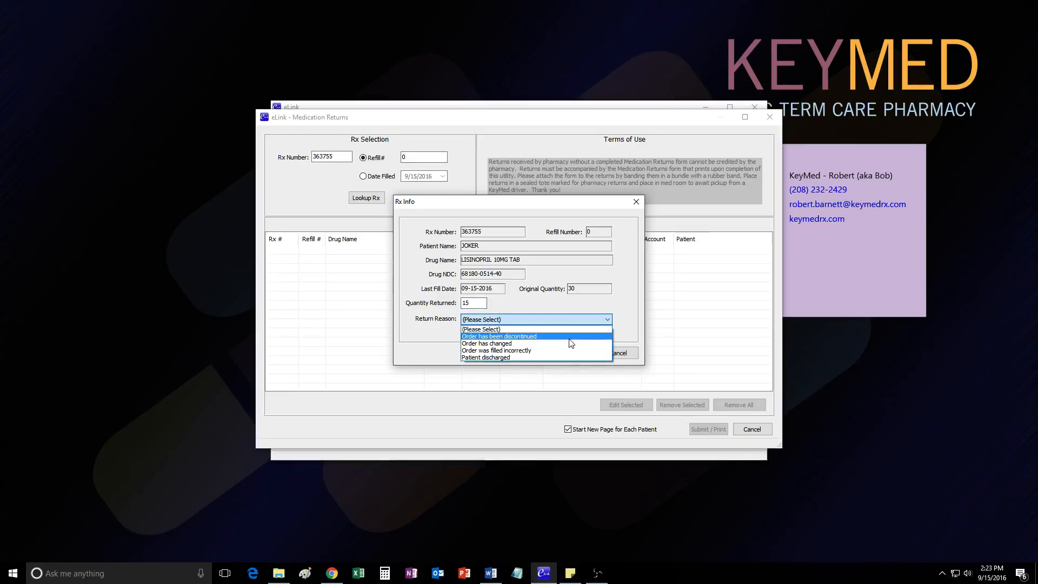
{"action": "left_click", "coordinate": [574, 337]}
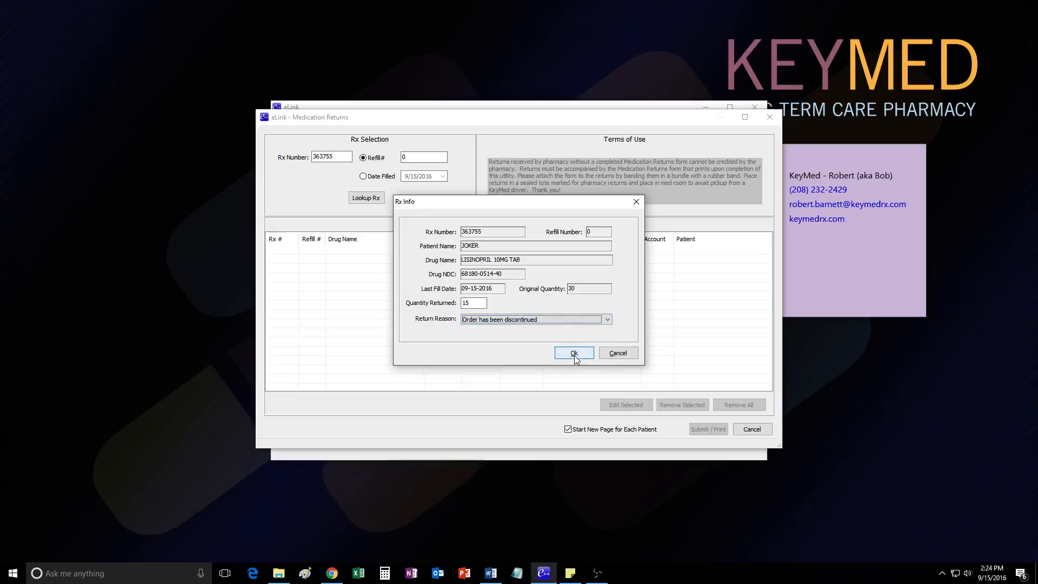
{"action": "left_click", "coordinate": [578, 354]}
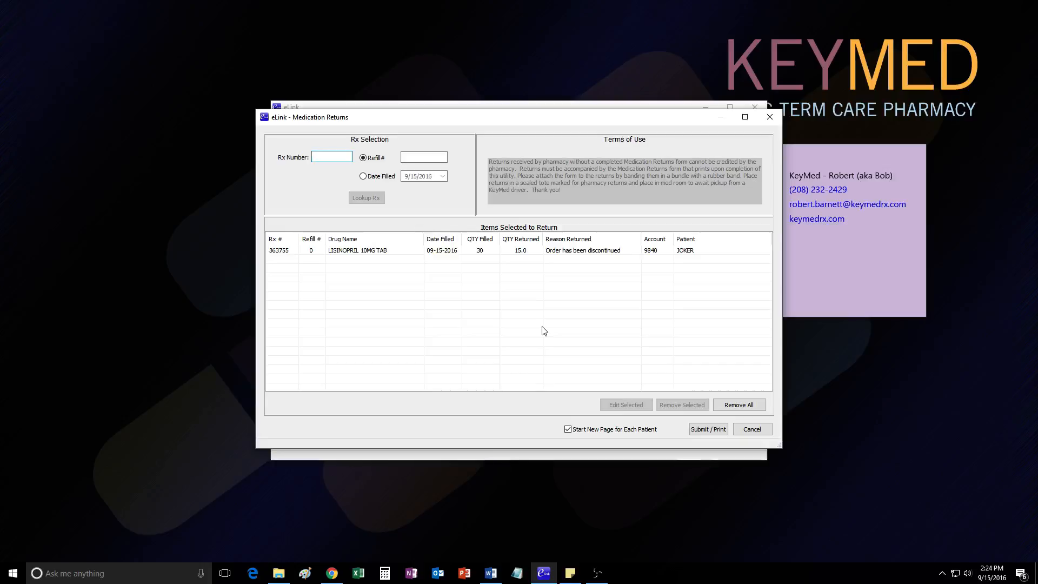
Return 2 BISAC-EVAC 10MG SUP with reason 'Order has been discontinued'
{"action": "type", "text": "363757"}
{"action": "key", "text": "Return"}
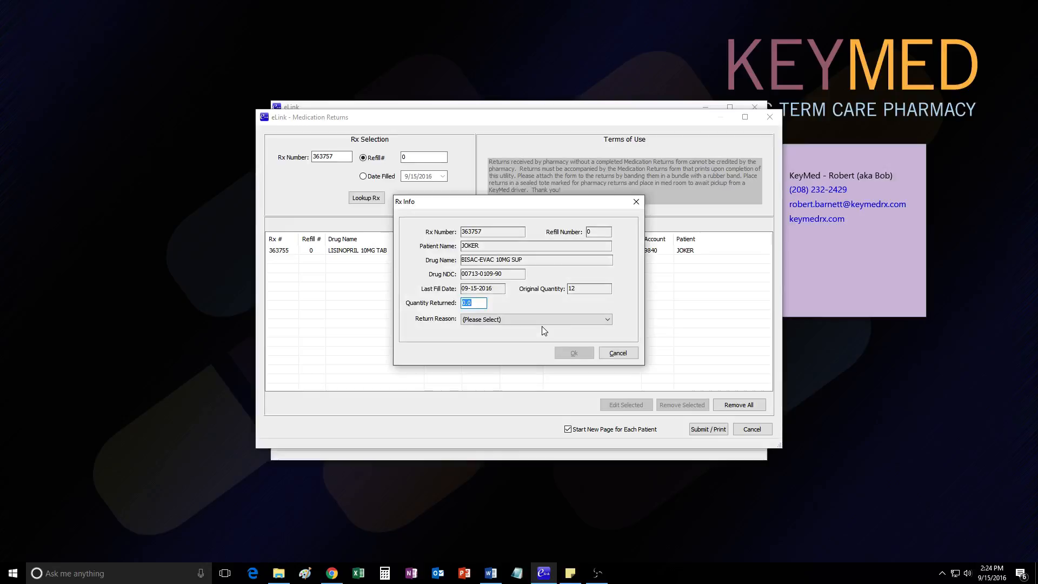
{"action": "type", "text": "2"}
{"action": "left_click", "coordinate": [541, 322]}
{"action": "left_click", "coordinate": [540, 335]}
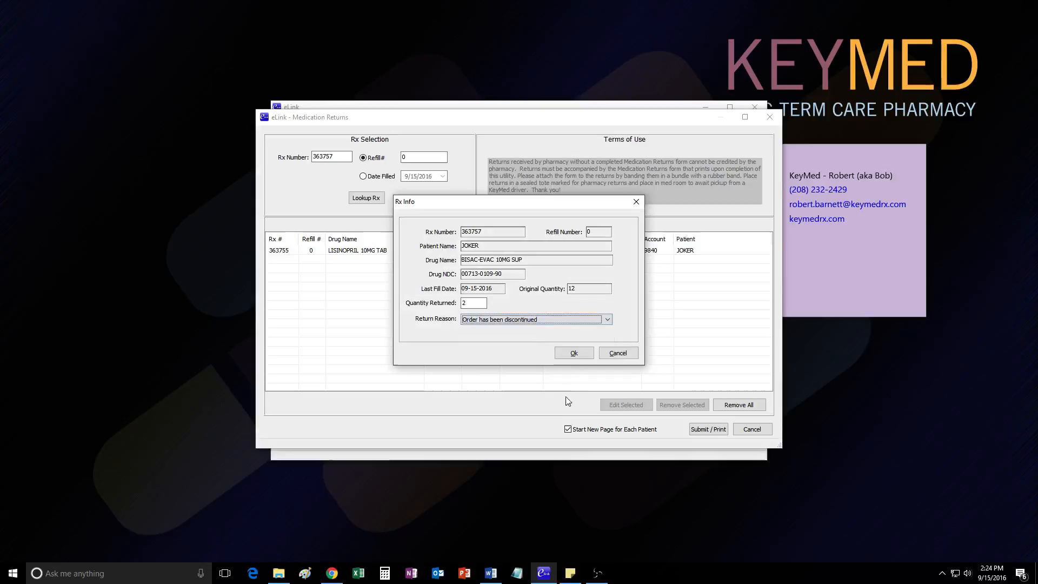
{"action": "left_click", "coordinate": [574, 353]}
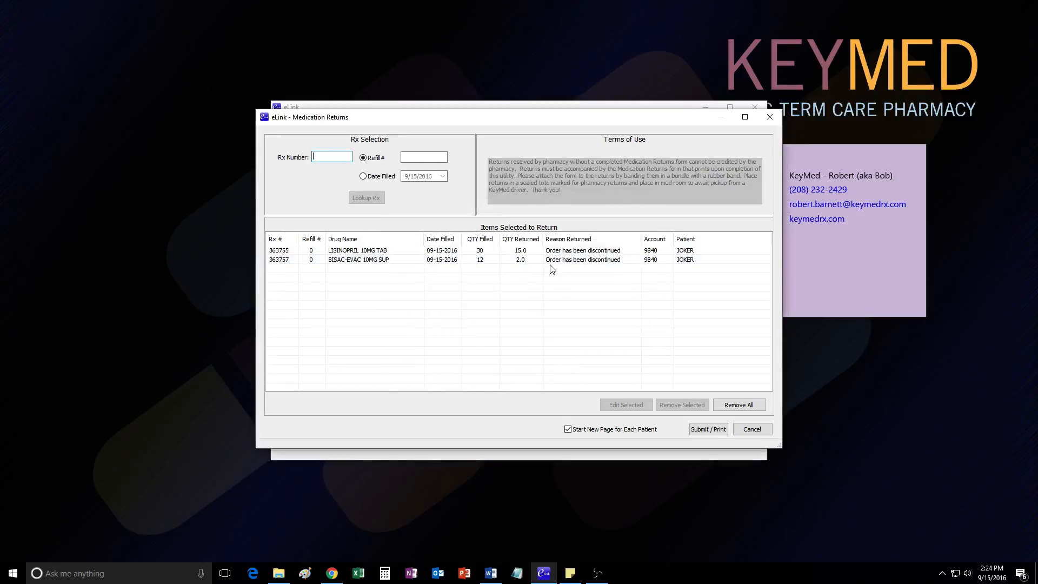
Untick 'Start New Page for Each Patient', submit the returns request and view its report
{"action": "left_click", "coordinate": [568, 430]}
{"action": "left_click", "coordinate": [705, 430]}
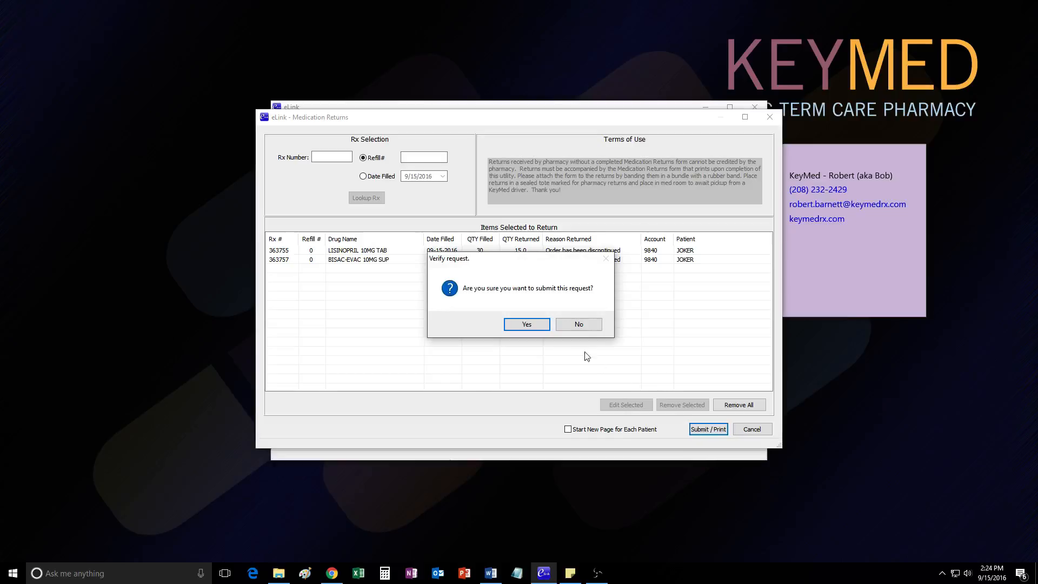
{"action": "left_click", "coordinate": [524, 325]}
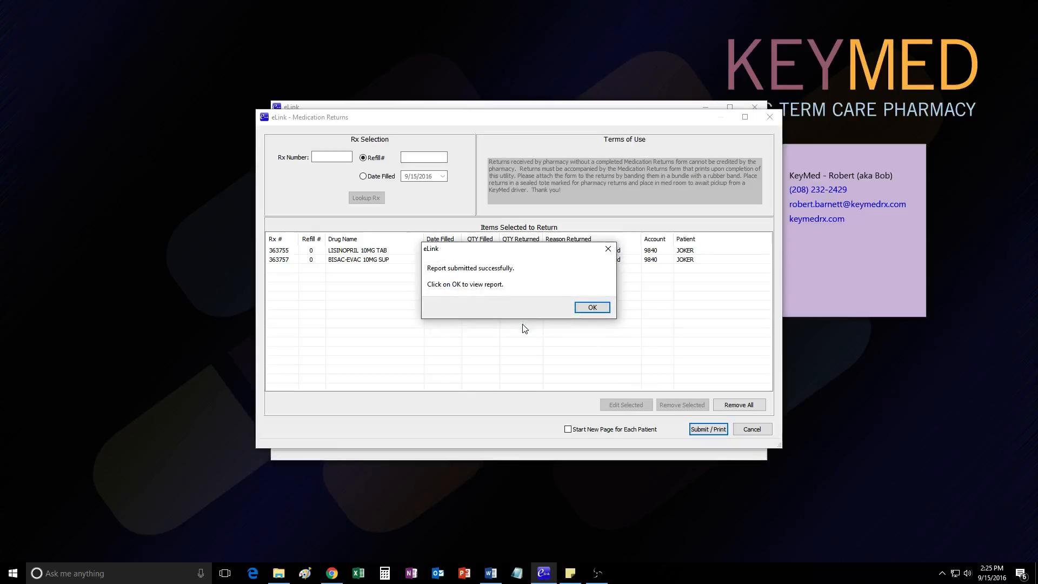
{"action": "left_click", "coordinate": [593, 307]}
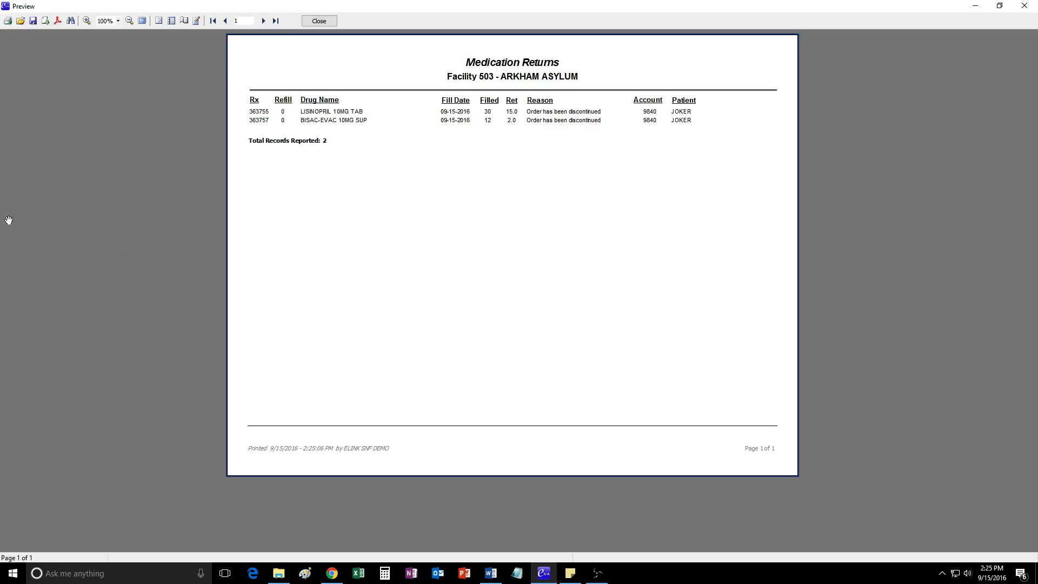
Print the Medication Returns report on the Canon printer
{"action": "left_click", "coordinate": [8, 21]}
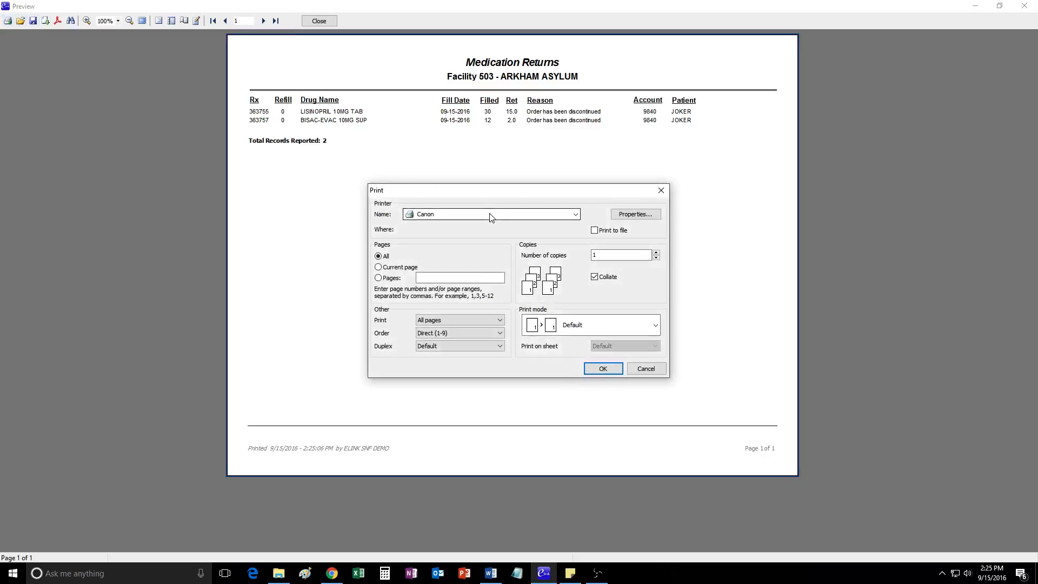
{"action": "left_click", "coordinate": [595, 372]}
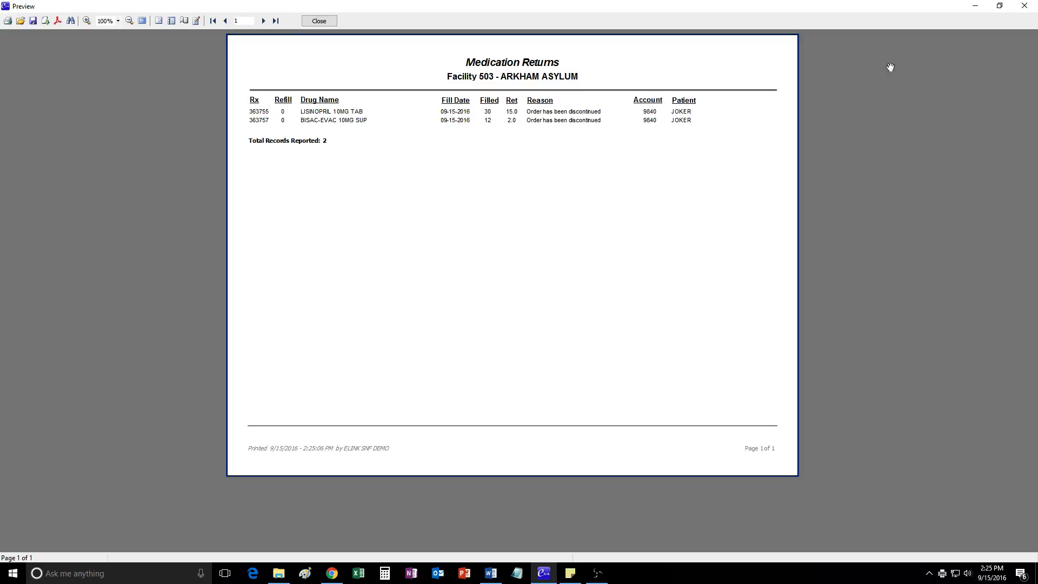
Close the report preview and returns form, then open Patient > Discharge Patient
{"action": "left_click", "coordinate": [1024, 6]}
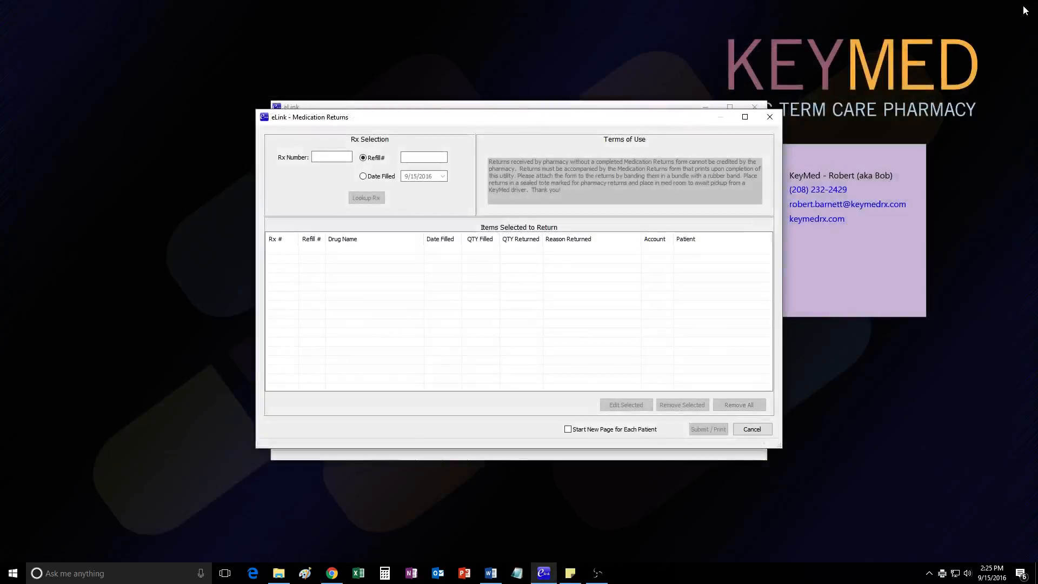
{"action": "left_click", "coordinate": [768, 118]}
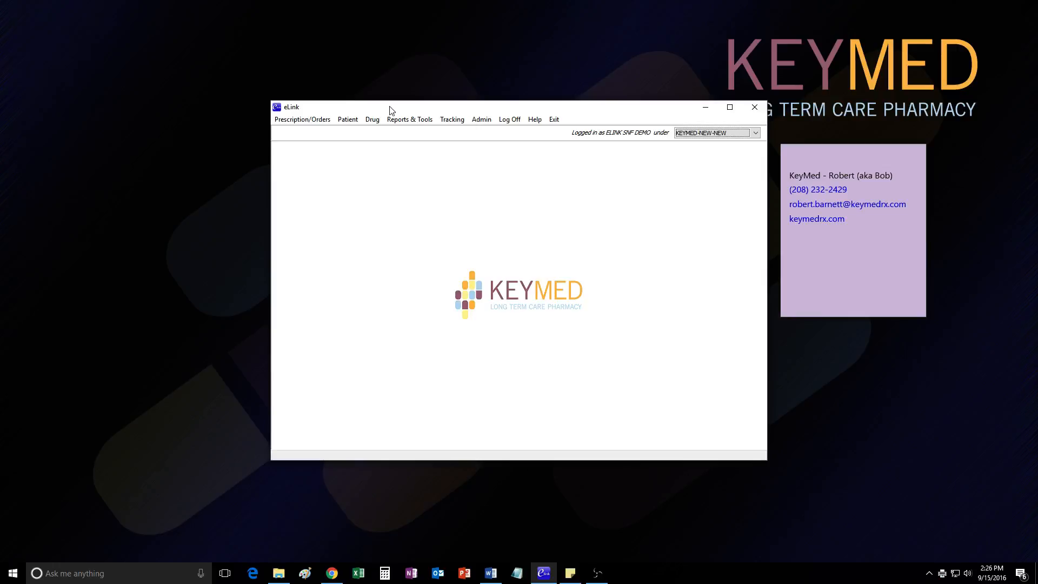
{"action": "left_click", "coordinate": [360, 123]}
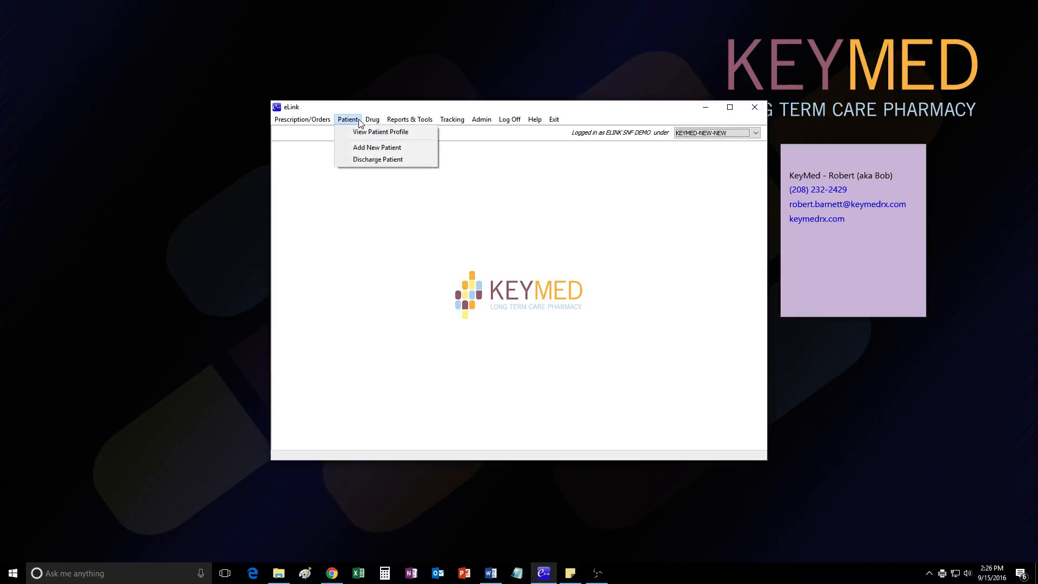
{"action": "left_click", "coordinate": [357, 160]}
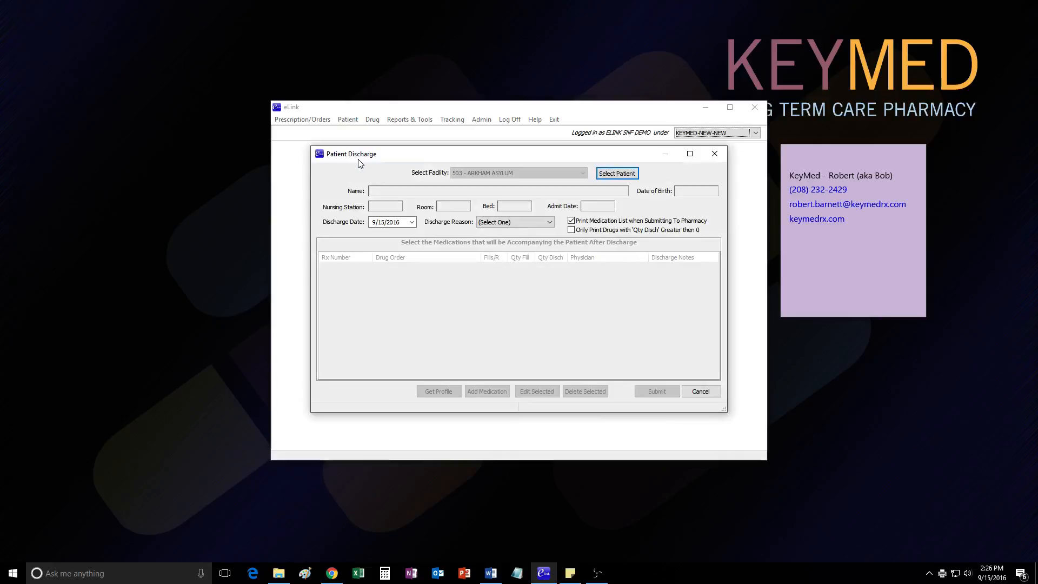
Look up the patient by name and load them into the Patient Discharge form
{"action": "left_click", "coordinate": [616, 174]}
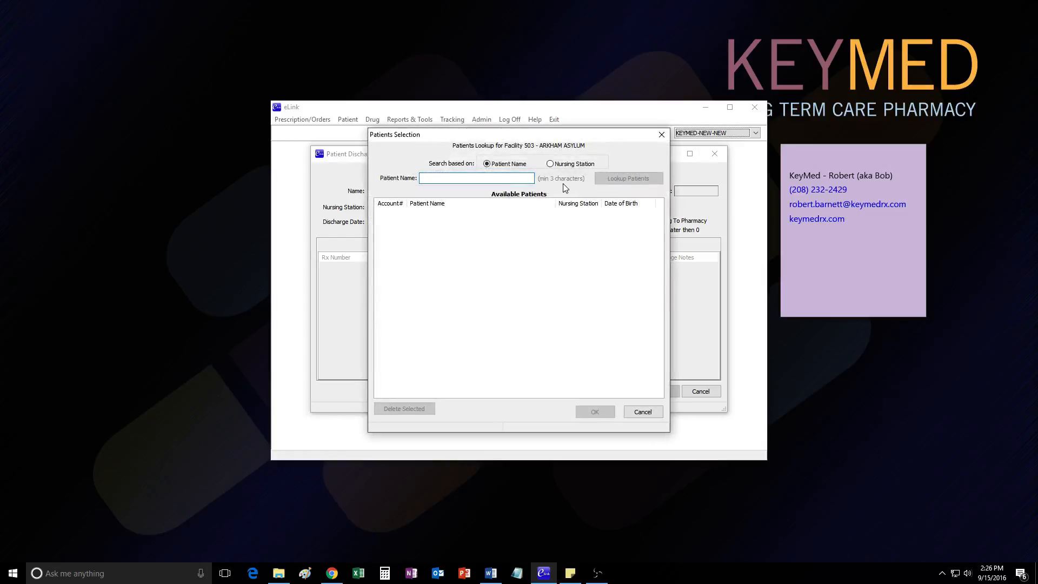
{"action": "type", "text": "JOKER"}
{"action": "key", "text": "Return"}
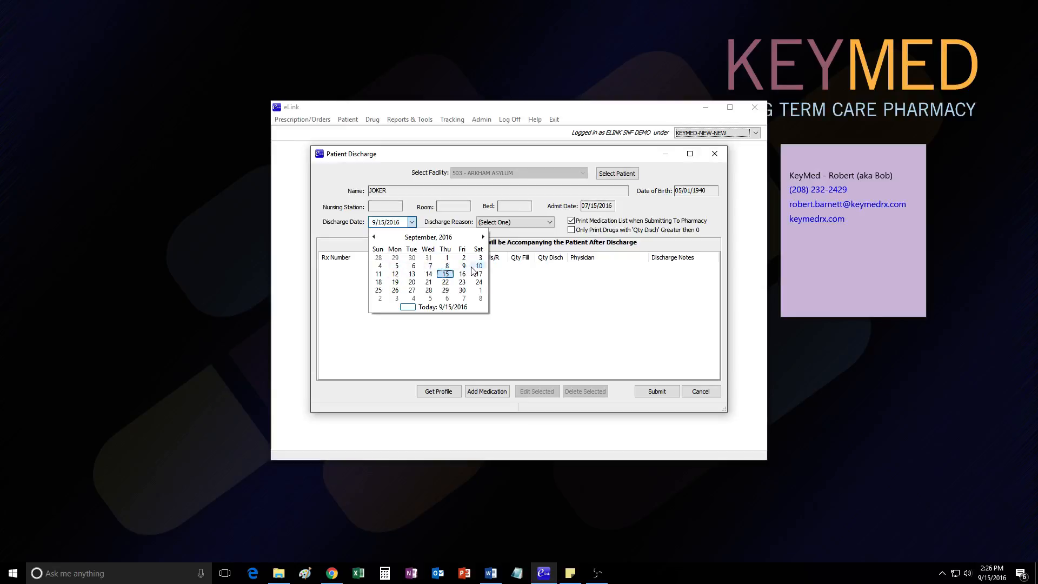
Keep the discharge date at 9/15/2016 and set the discharge reason to Went Home
{"action": "left_click", "coordinate": [413, 224]}
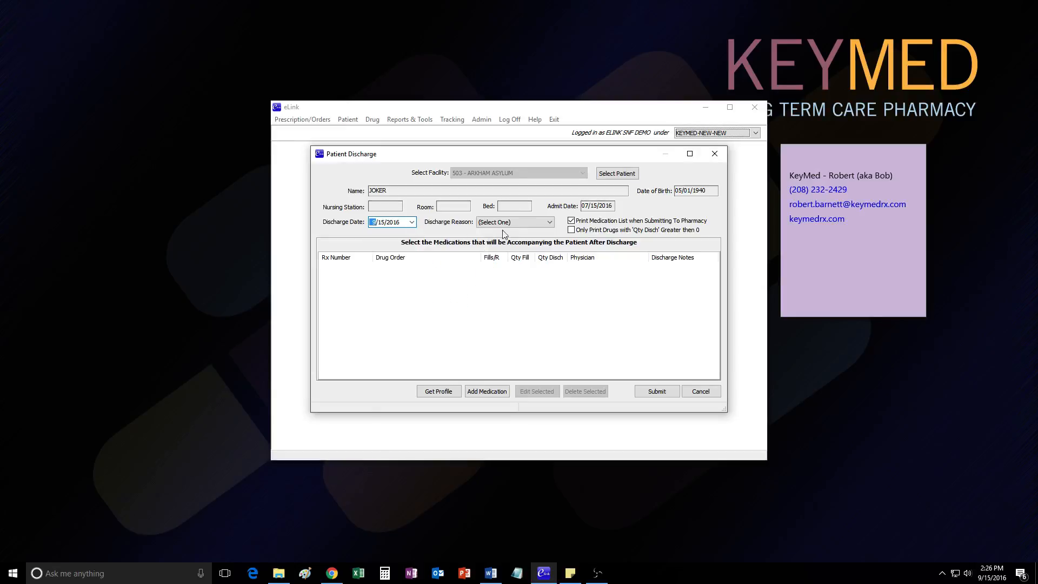
{"action": "left_click", "coordinate": [539, 223]}
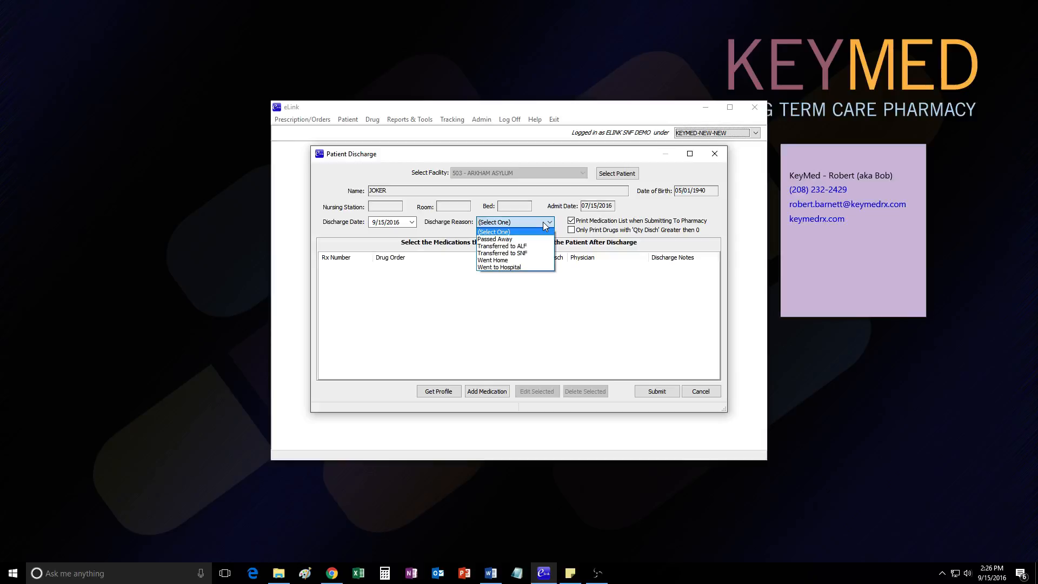
{"action": "left_click", "coordinate": [526, 261]}
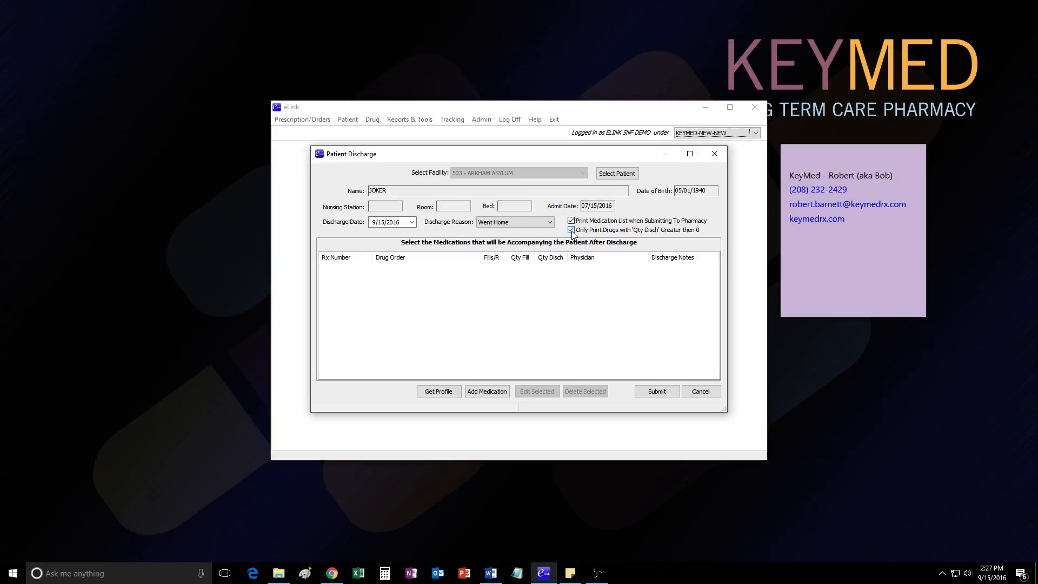
Add POLYETH GLYC 3350 NF POW (527 discharged) and PERCOCET 10/325MG (5 discharged) to the medication list
{"action": "left_click", "coordinate": [482, 392]}
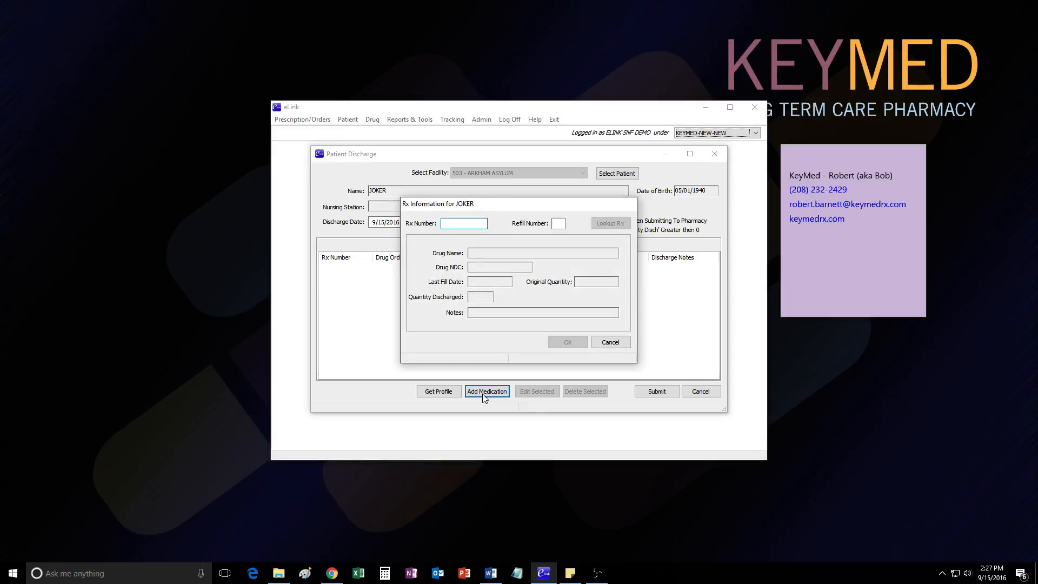
{"action": "type", "text": "363758"}
{"action": "key", "text": "Return"}
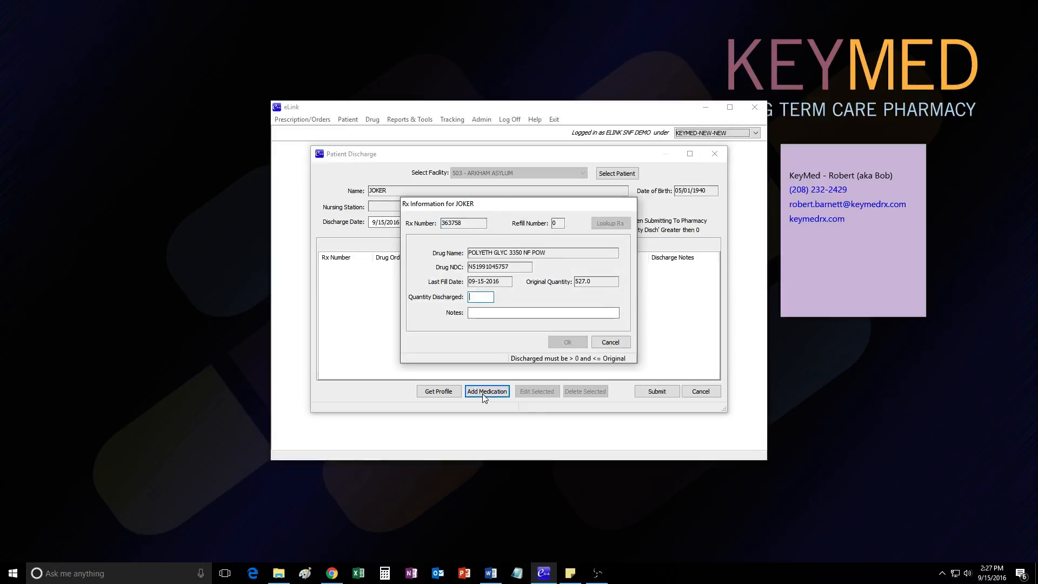
{"action": "type", "text": "527"}
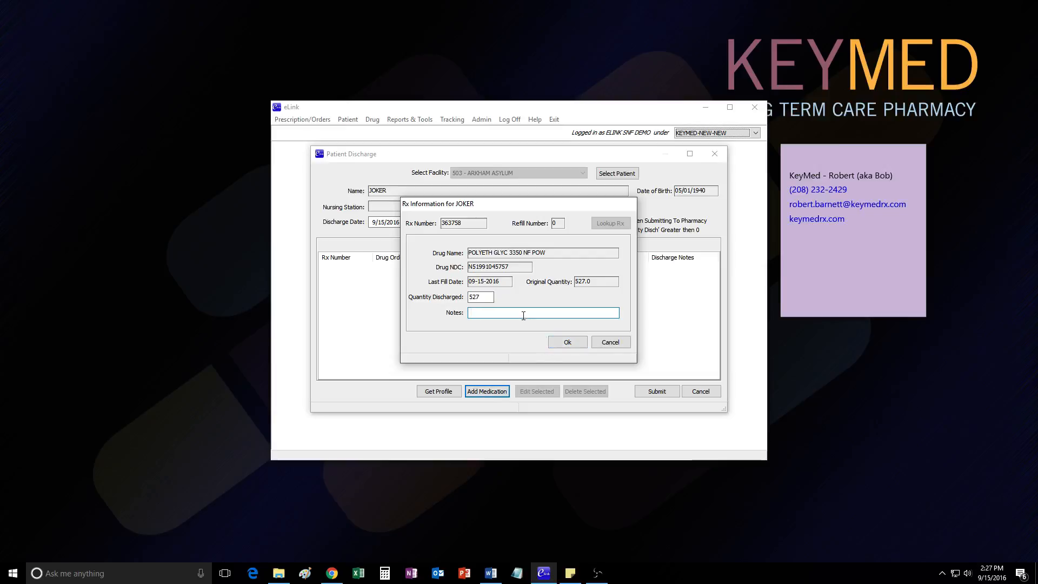
{"action": "left_click", "coordinate": [558, 346]}
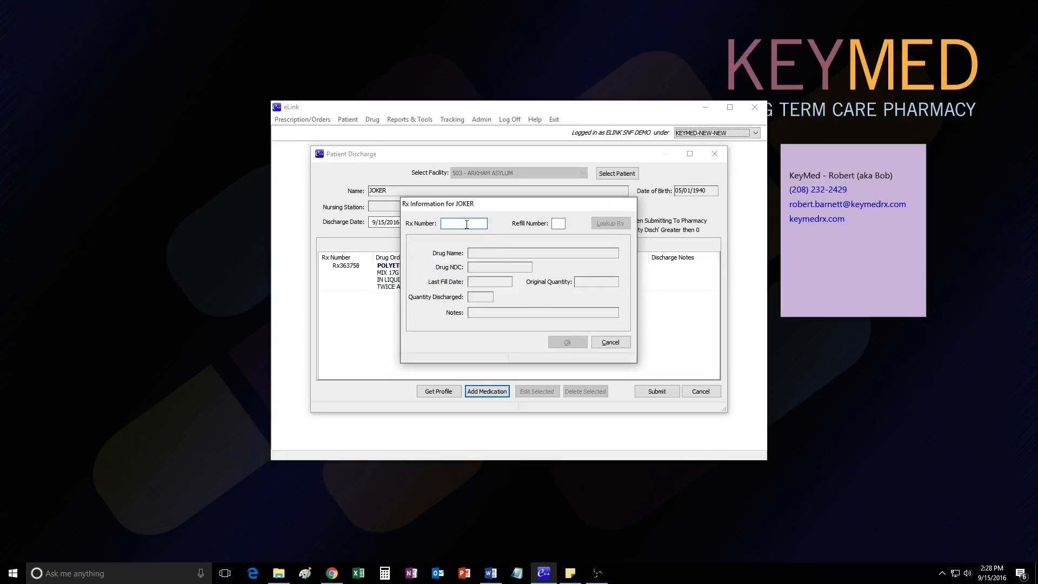
{"action": "type", "text": "363752"}
{"action": "key", "text": "Return"}
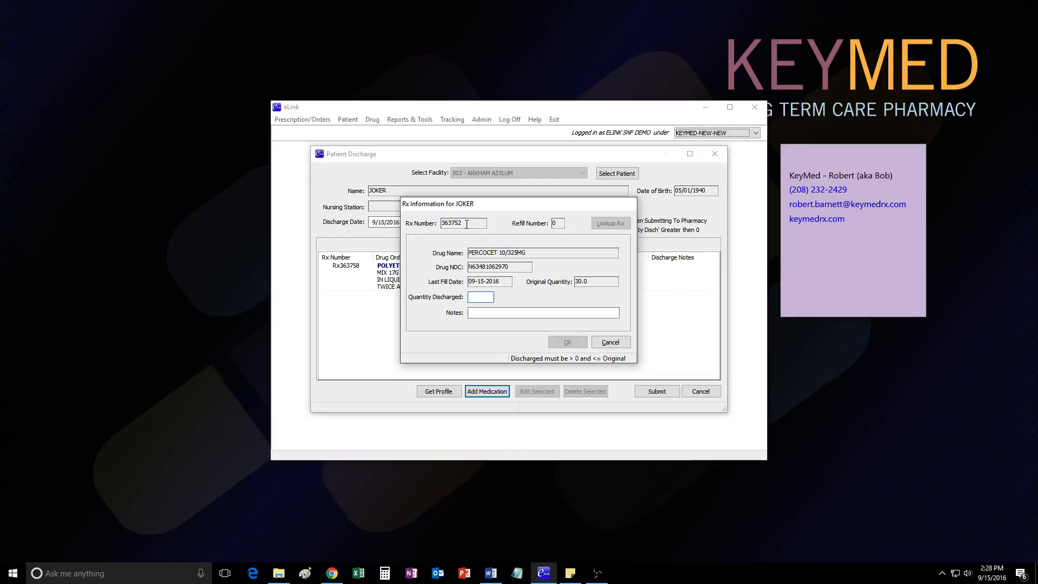
{"action": "type", "text": "5"}
{"action": "key", "text": "Tab"}
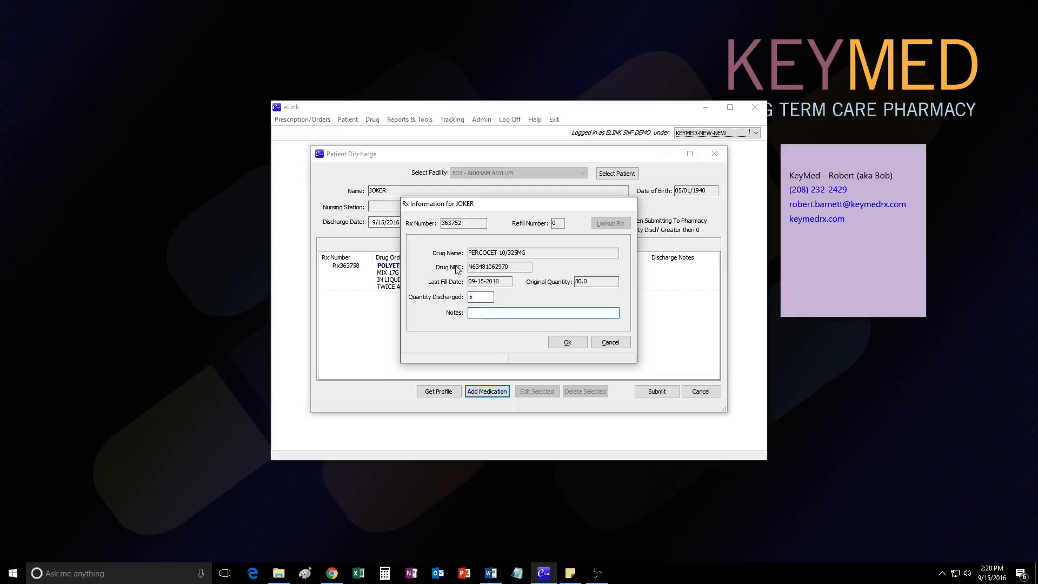
{"action": "left_click", "coordinate": [566, 342]}
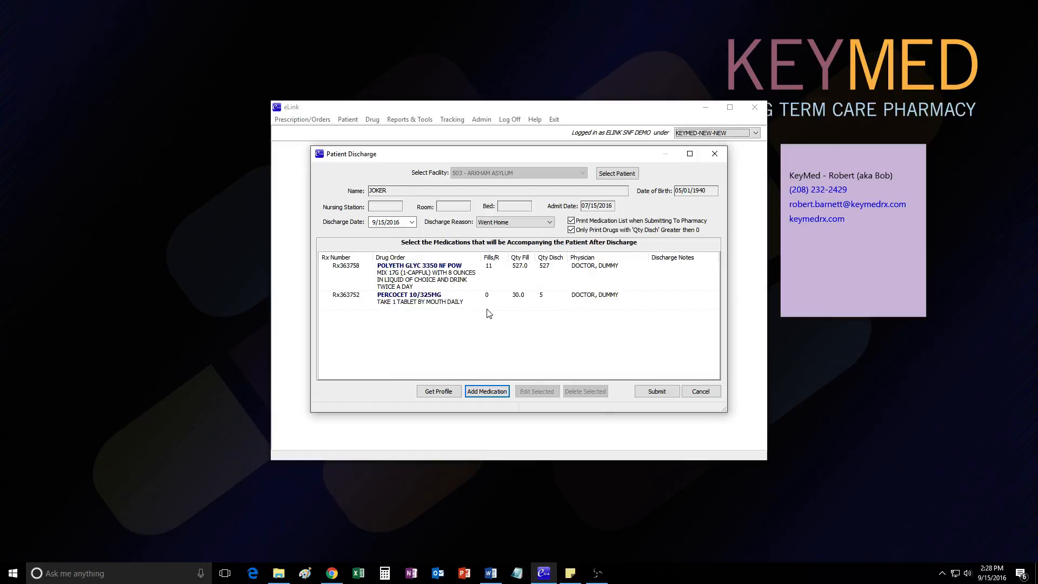
Submit the discharge, print the drug information, and acknowledge the pharmacy confirmation
{"action": "left_click", "coordinate": [644, 396]}
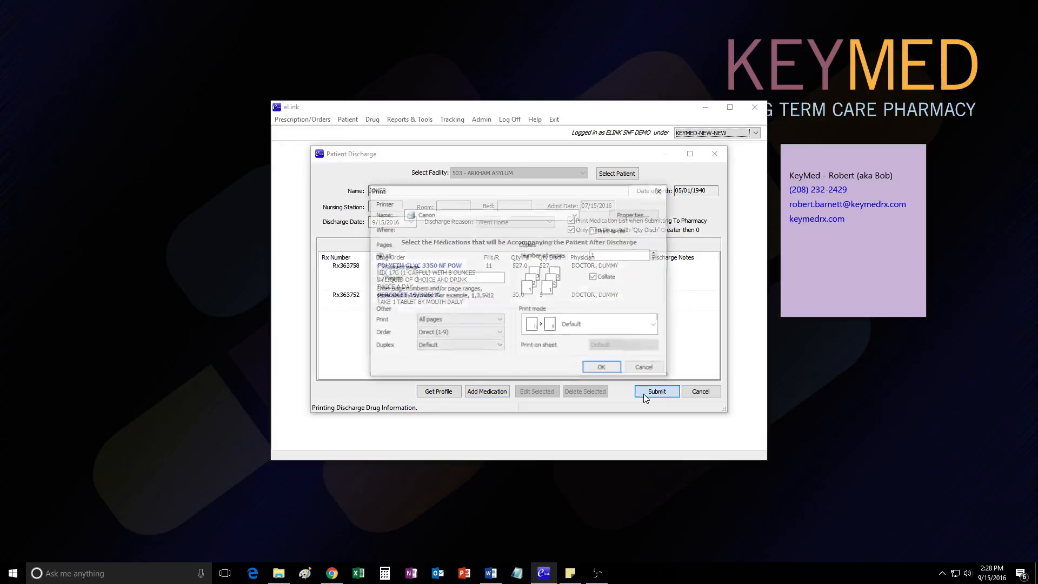
{"action": "left_click", "coordinate": [604, 370]}
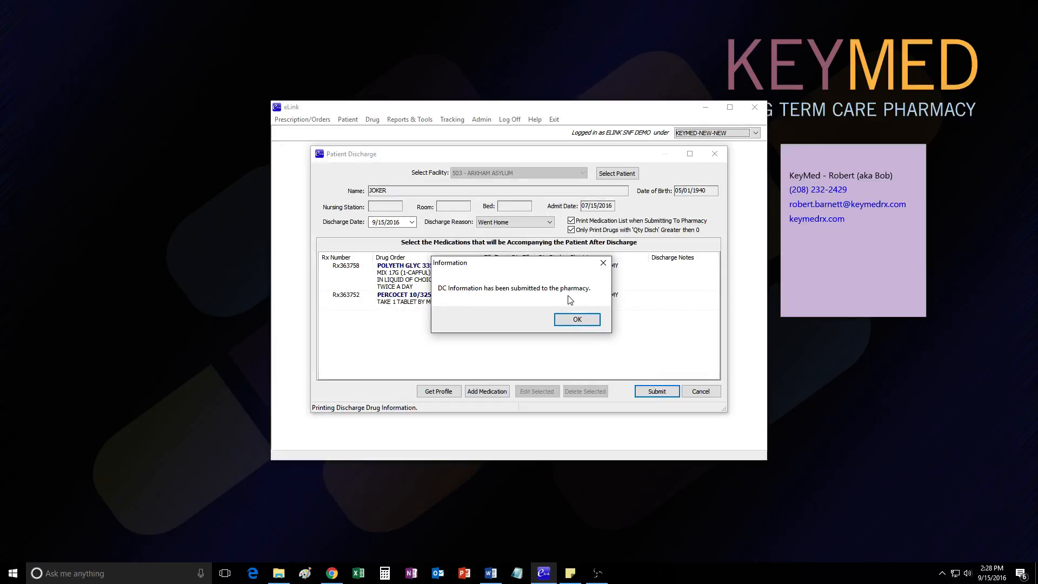
{"action": "left_click", "coordinate": [577, 319]}
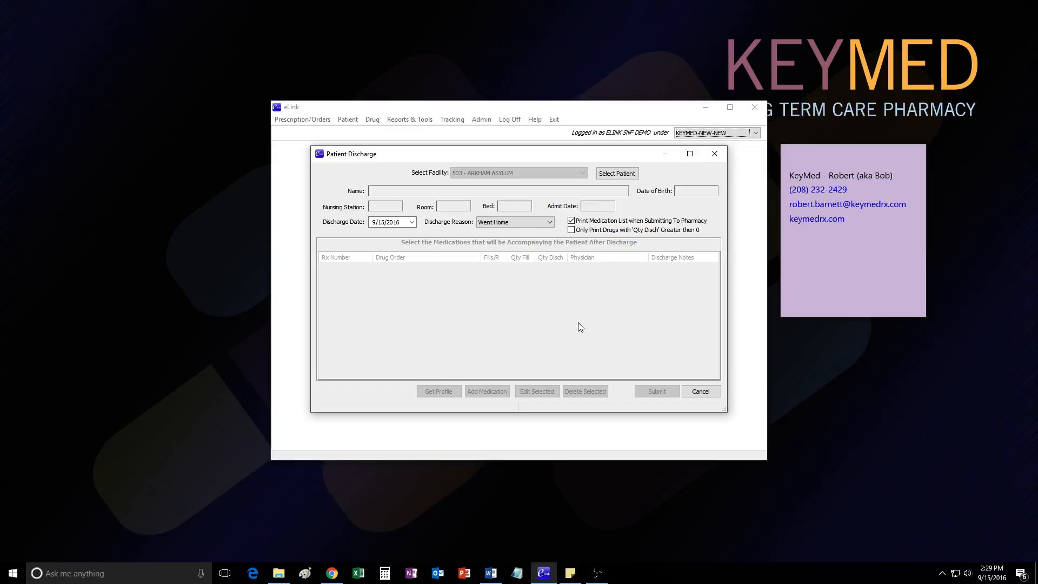
Cancel the empty Patient Discharge form for facility 503 - ARKHAM ASYLUM
{"action": "left_click", "coordinate": [702, 390]}
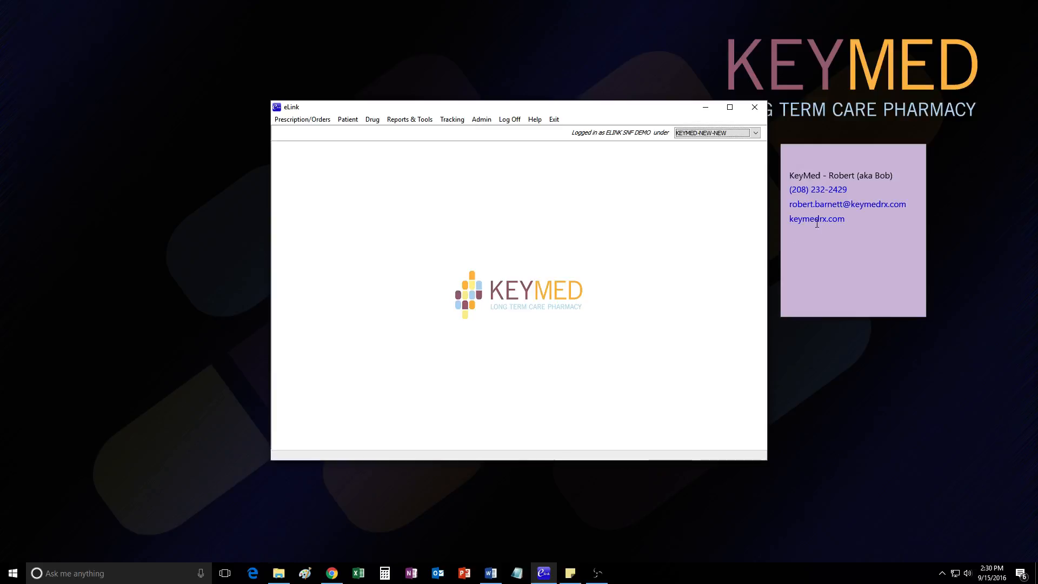
In the KeyMed contact sticky note, go through its phone link to reach Send Email for the contact's address
{"action": "left_click", "coordinate": [870, 198]}
{"action": "left_click", "coordinate": [869, 191]}
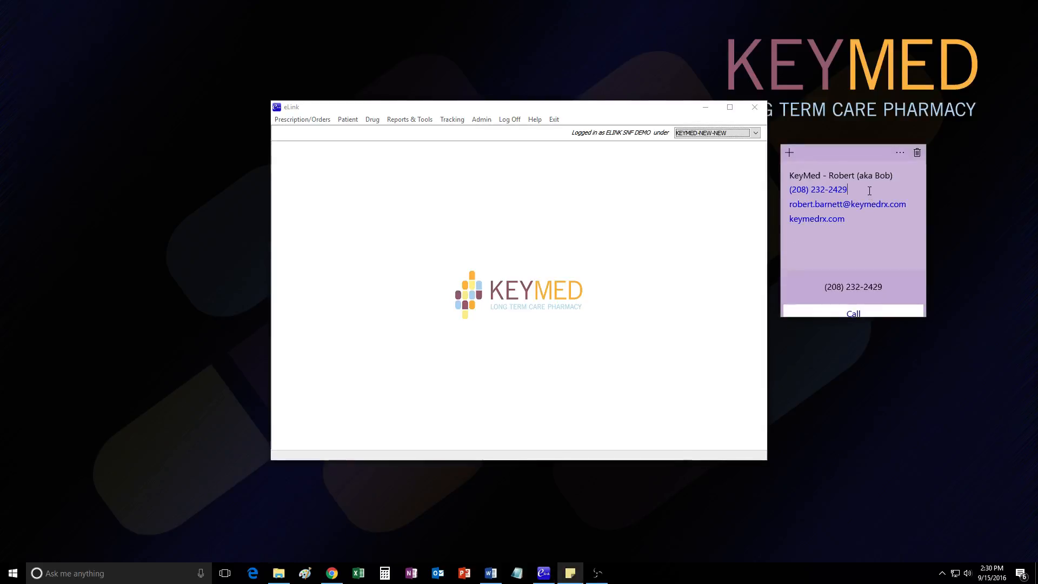
{"action": "left_click", "coordinate": [913, 204]}
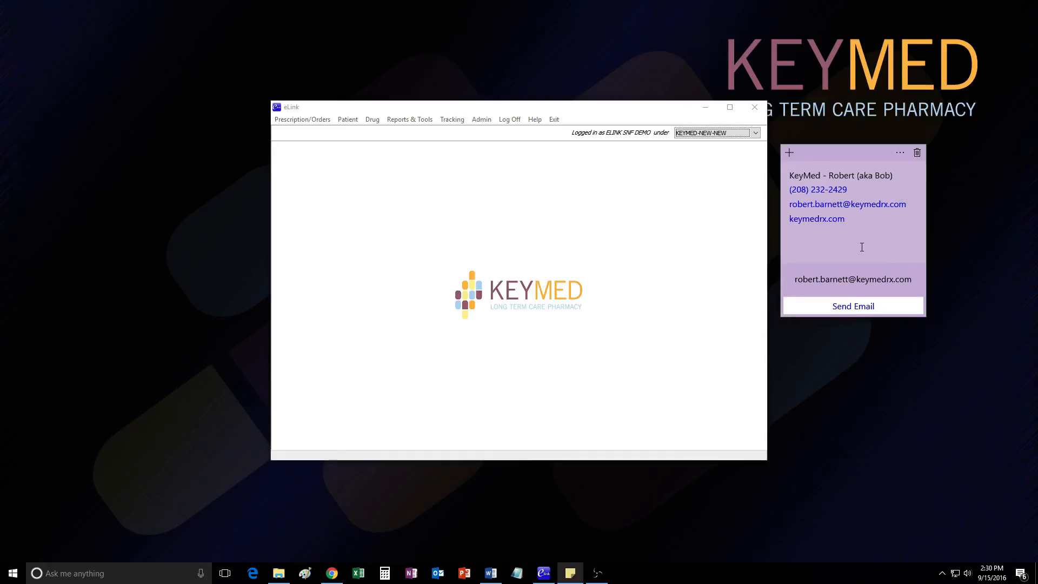